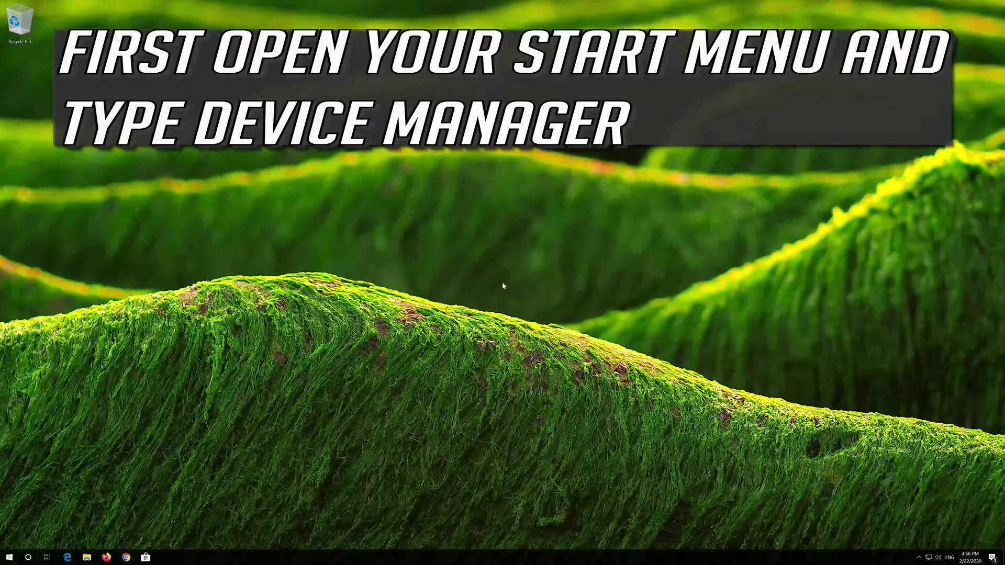
- Search the Start menu for 'device manager' and open the Device Manager match
{"action": "type", "text": "device manager"}
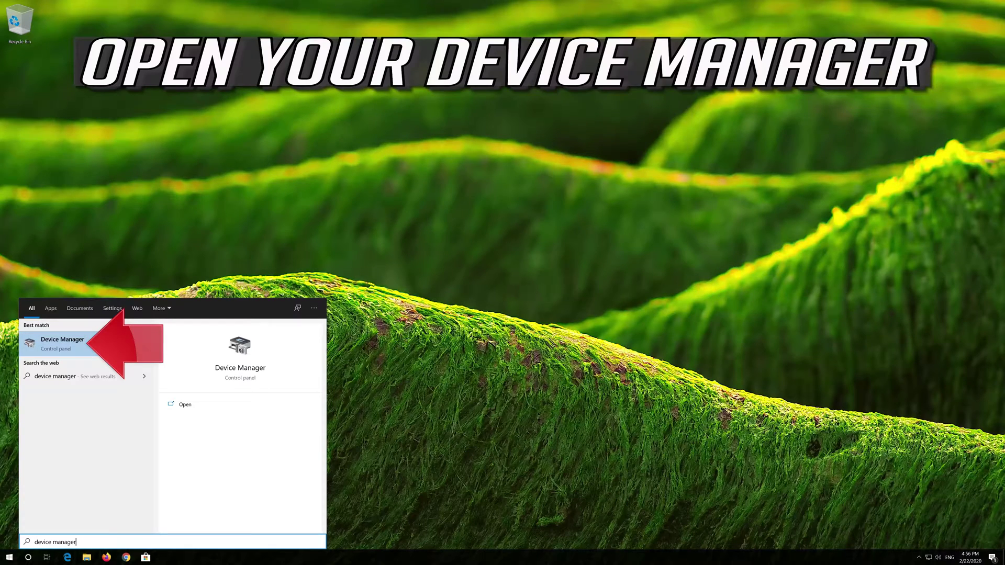
{"action": "left_click", "coordinate": [92, 343]}
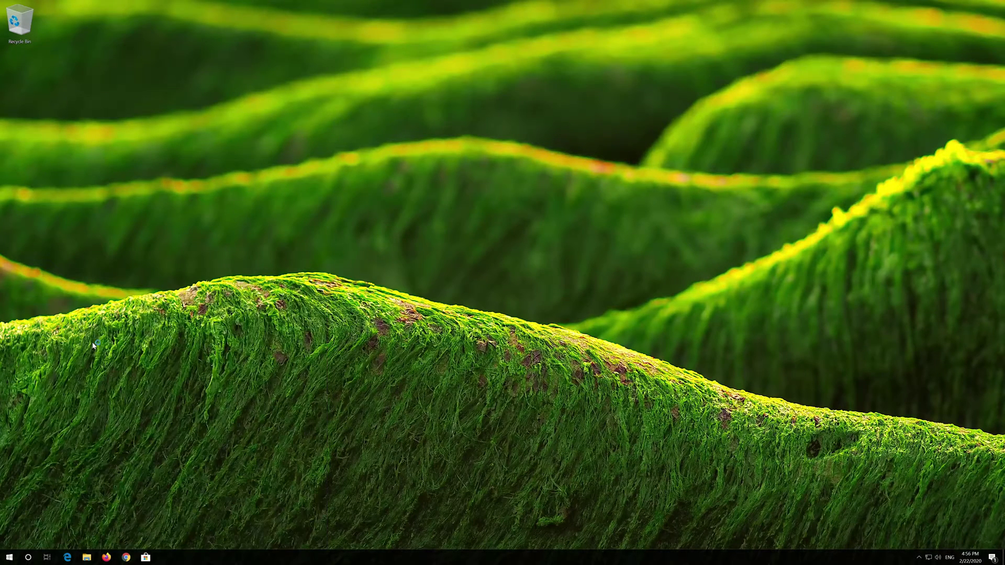
- Have Windows search automatically online for an updated VirtualBox Graphics Adapter driver
{"action": "left_click_drag", "start_coordinate": [185, 24], "coordinate": [485, 135]}
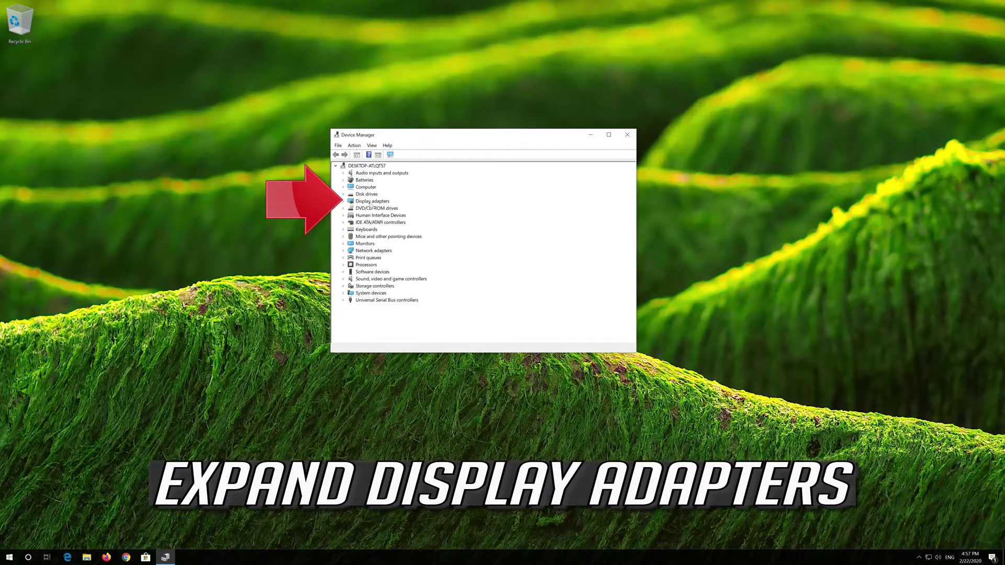
{"action": "left_click", "coordinate": [343, 201]}
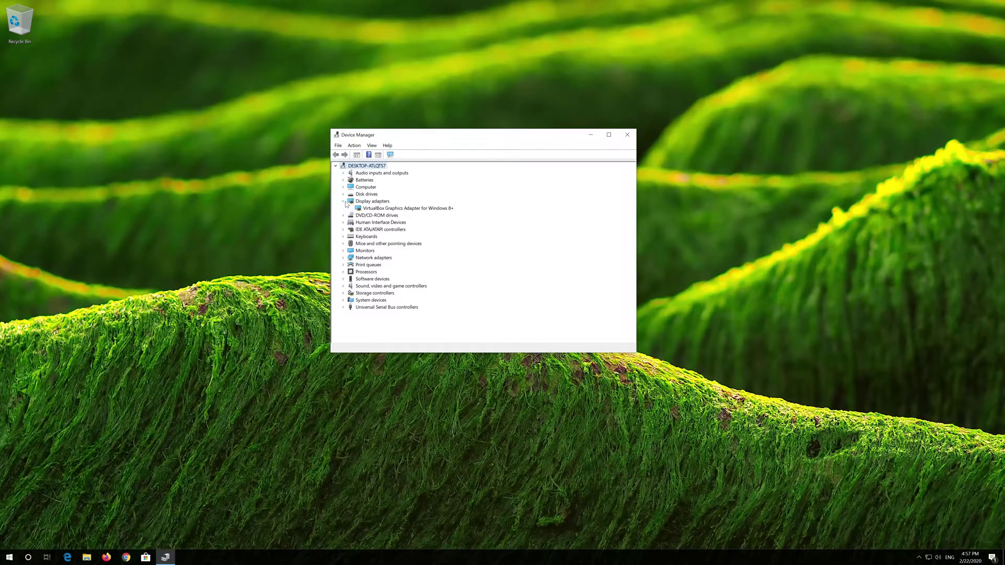
{"action": "right_click", "coordinate": [432, 208]}
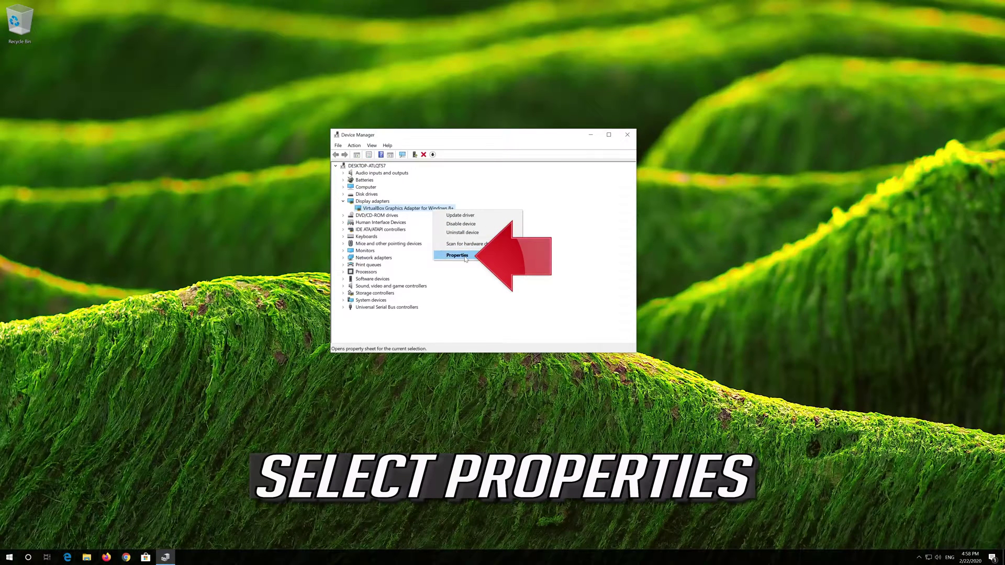
{"action": "left_click", "coordinate": [461, 255]}
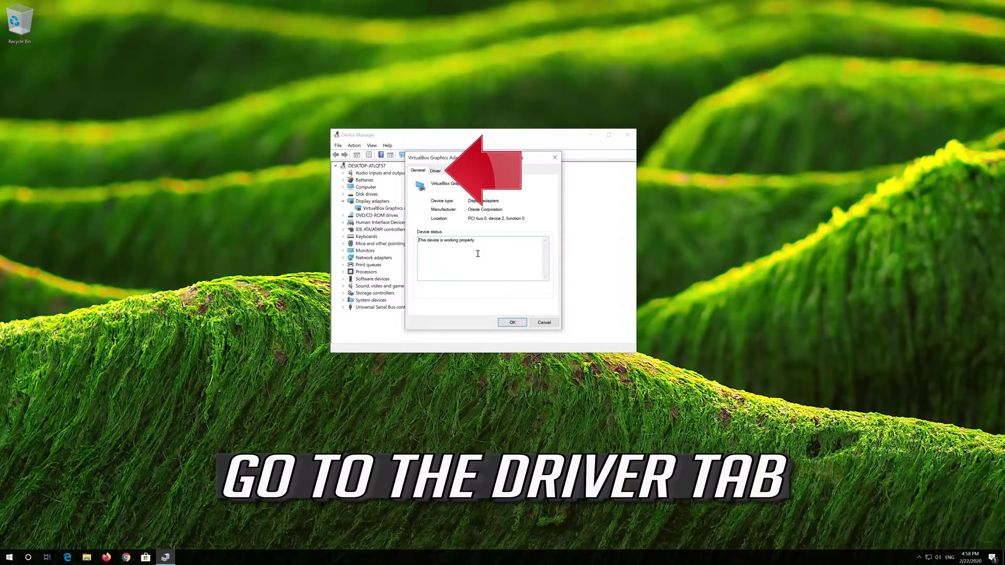
{"action": "left_click", "coordinate": [434, 171]}
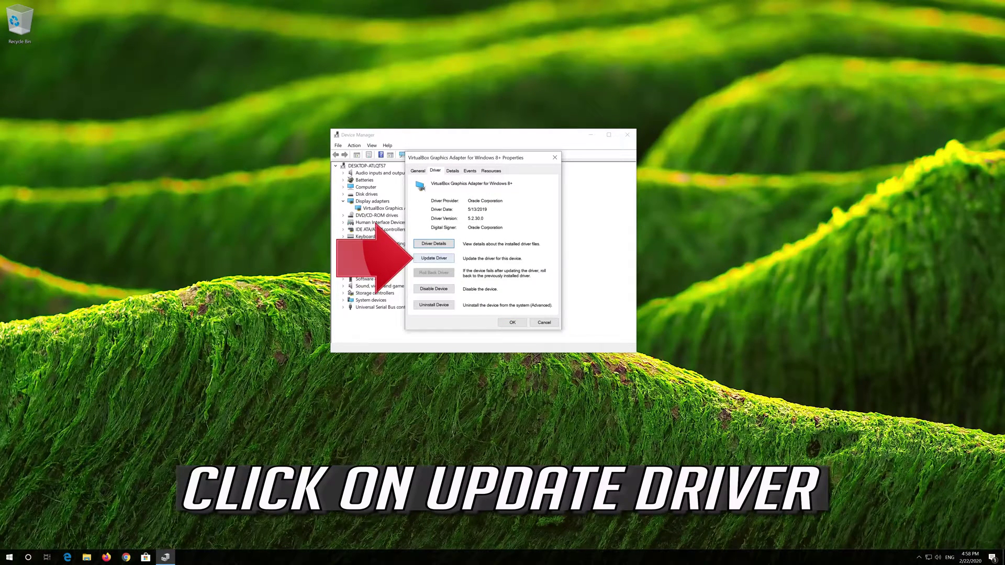
{"action": "left_click", "coordinate": [436, 258]}
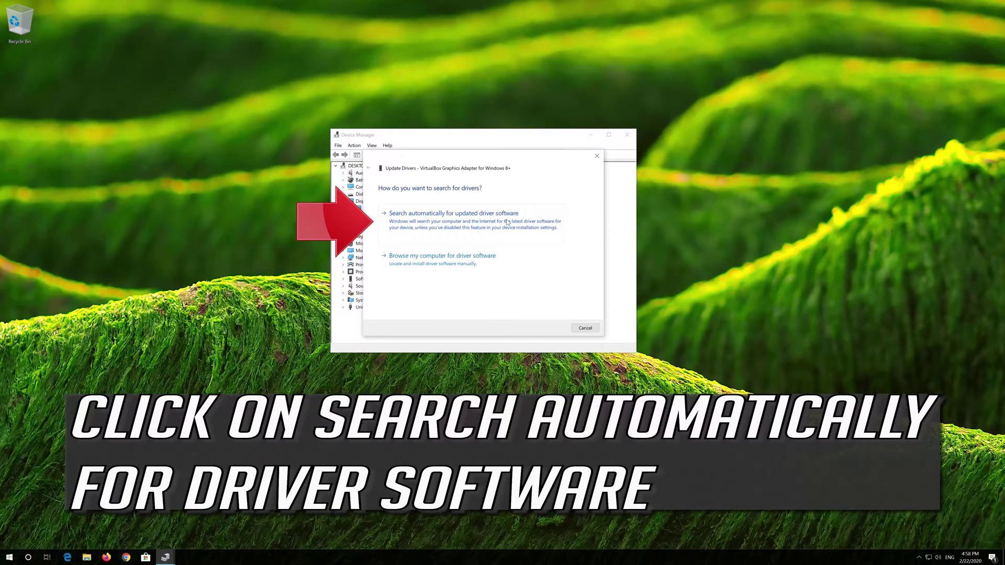
{"action": "left_click", "coordinate": [459, 226]}
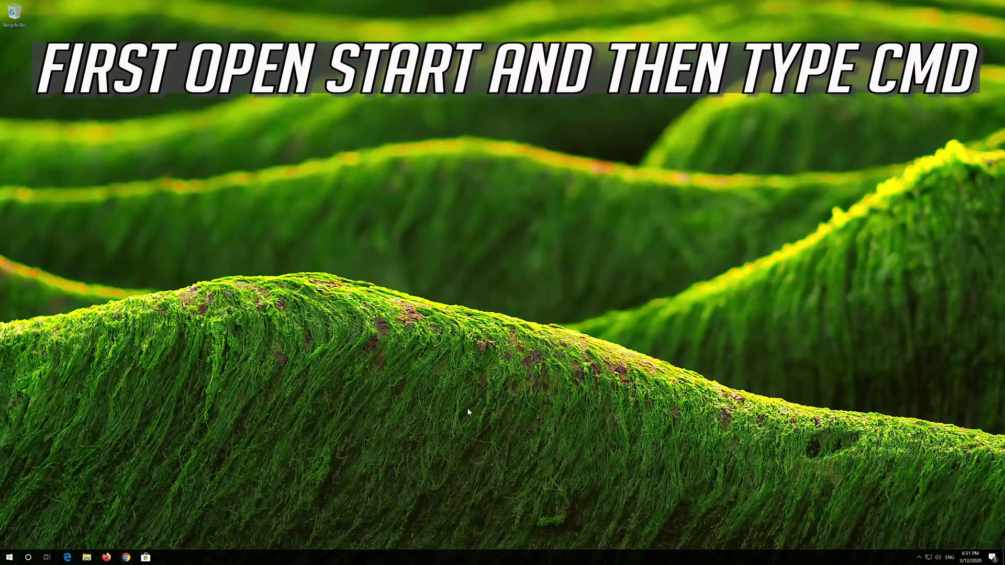
- Search 'cmd' and run Command Prompt as administrator, approving the UAC prompt
{"action": "key", "text": "super"}
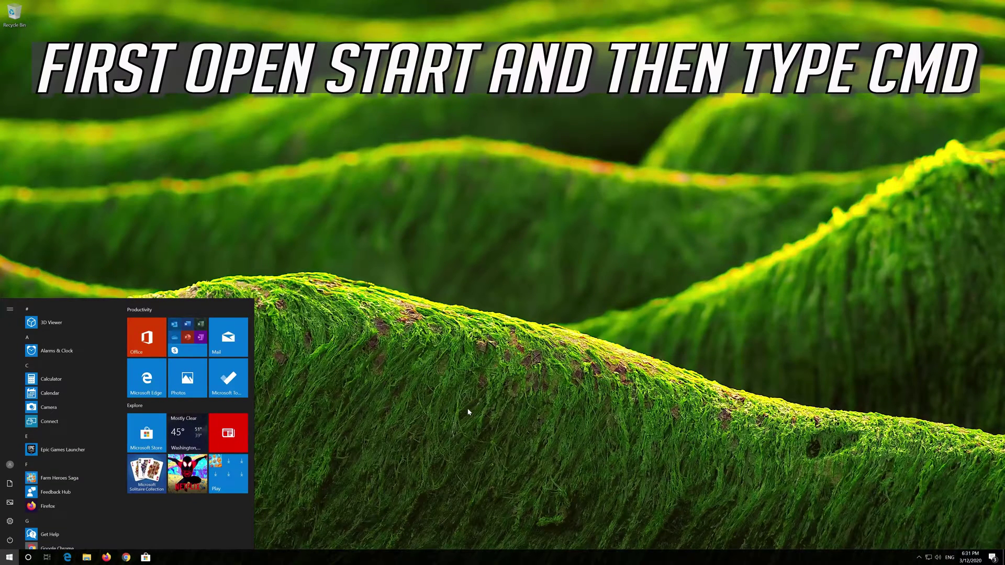
{"action": "type", "text": "cmd"}
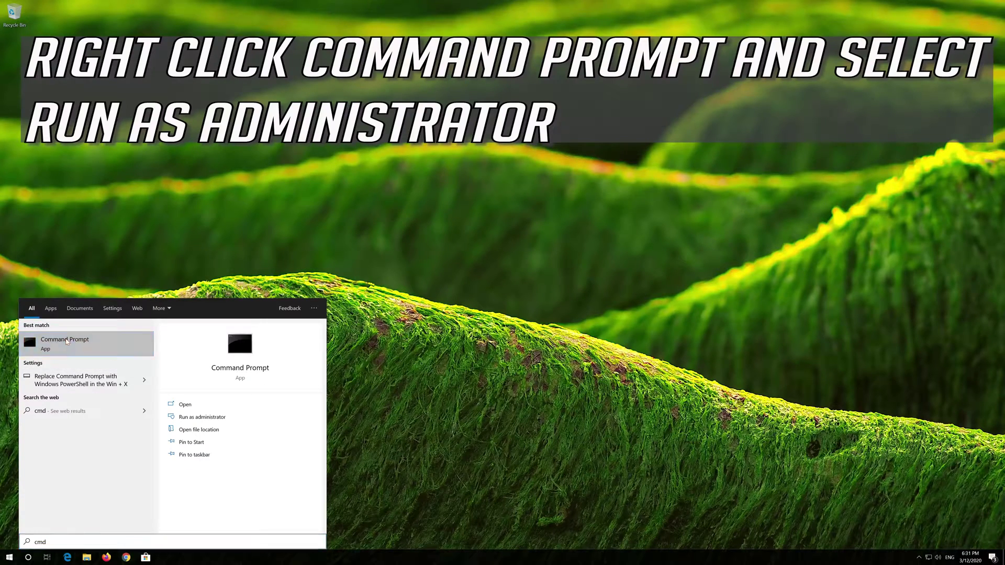
{"action": "right_click", "coordinate": [66, 342]}
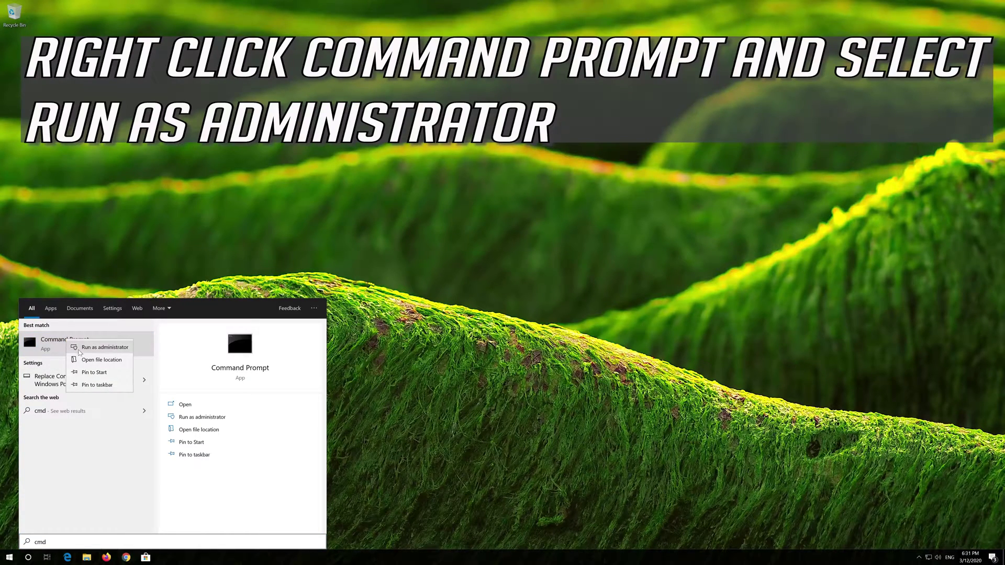
{"action": "left_click", "coordinate": [116, 349]}
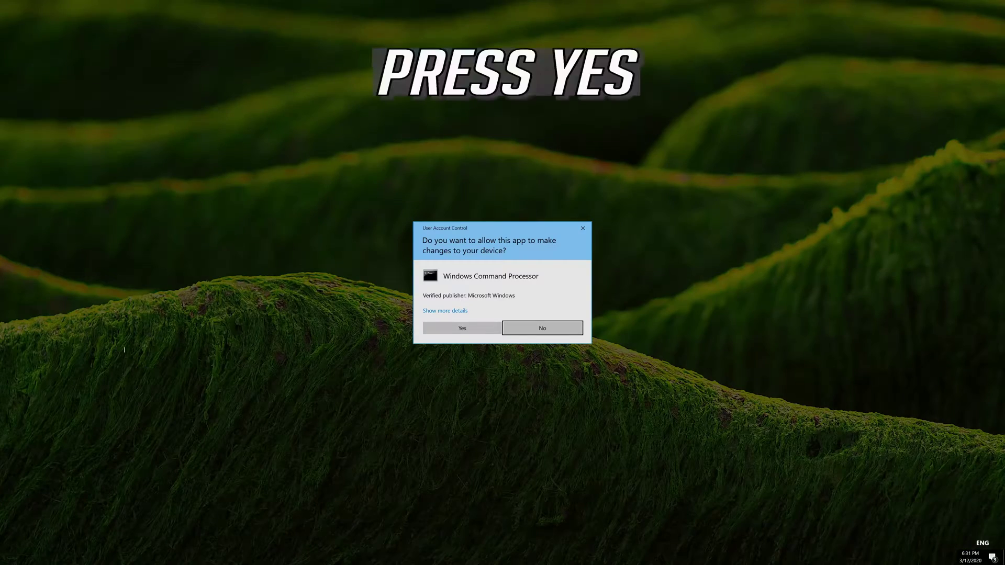
{"action": "left_click", "coordinate": [452, 329]}
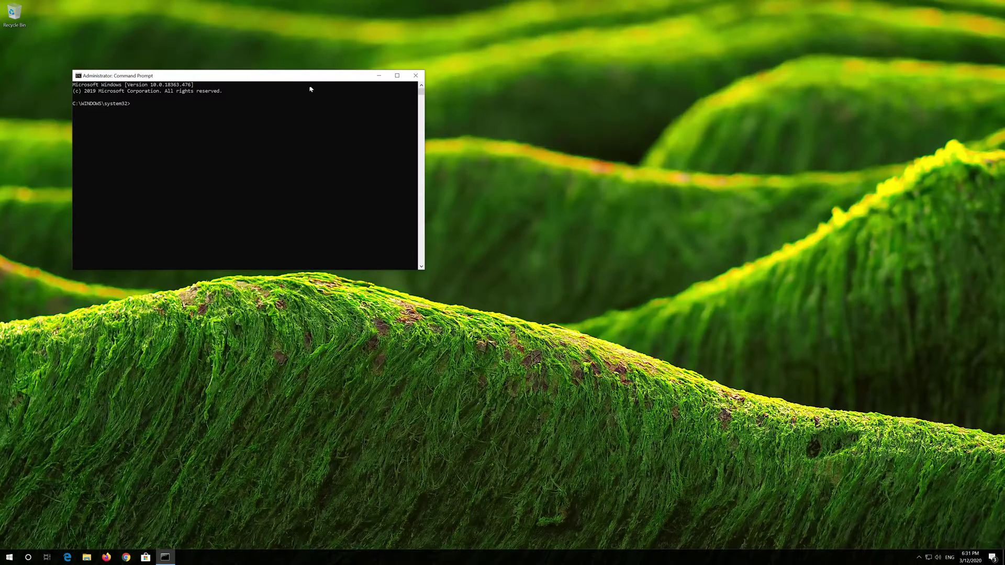
{"action": "left_click_drag", "start_coordinate": [310, 79], "coordinate": [550, 180]}
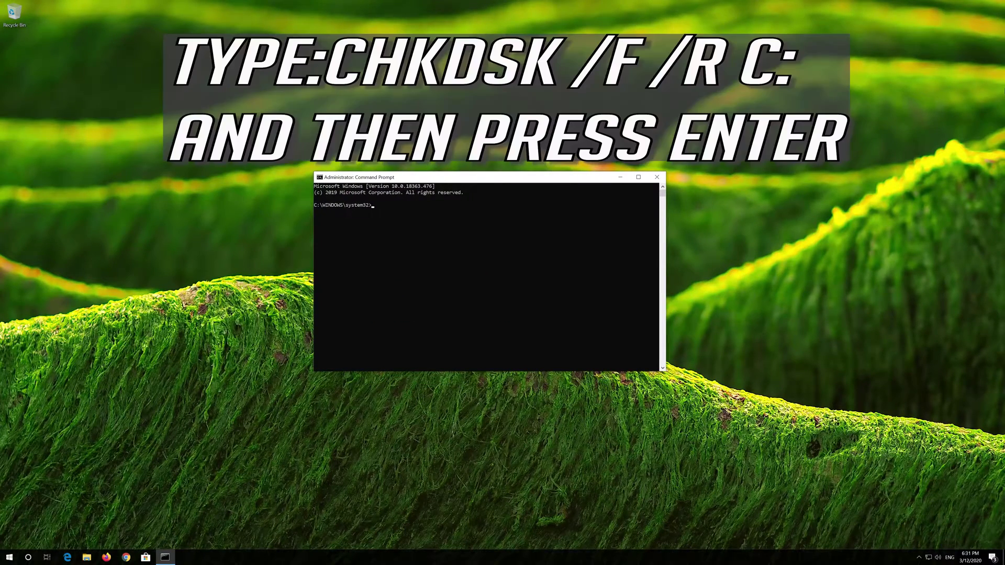
- Schedule chkdsk /f /r C: for the next restart, then exit Command Prompt
{"action": "type", "text": "chkdsk /f /r C:"}
{"action": "key", "text": "Return"}
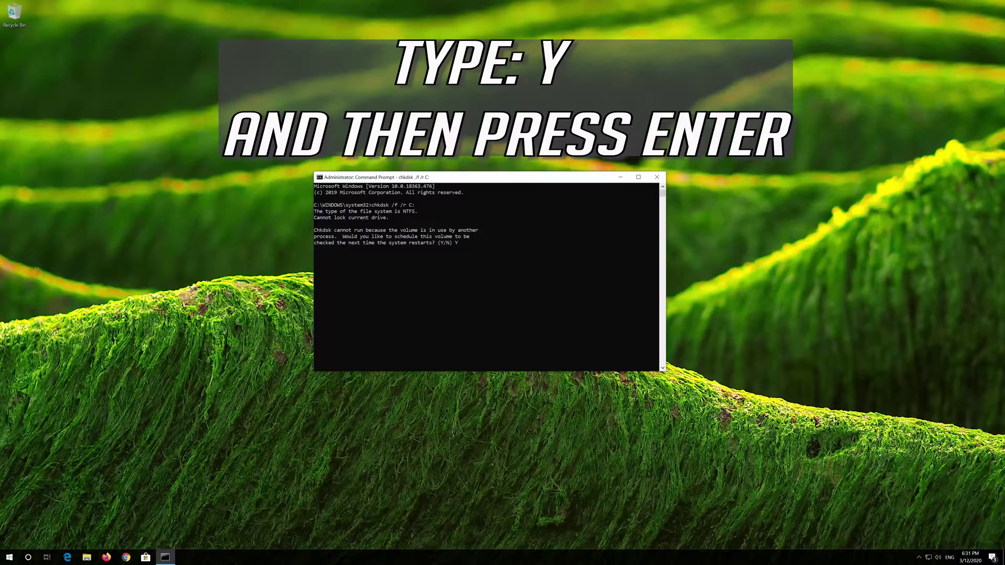
{"action": "type", "text": "Y"}
{"action": "key", "text": "Return"}
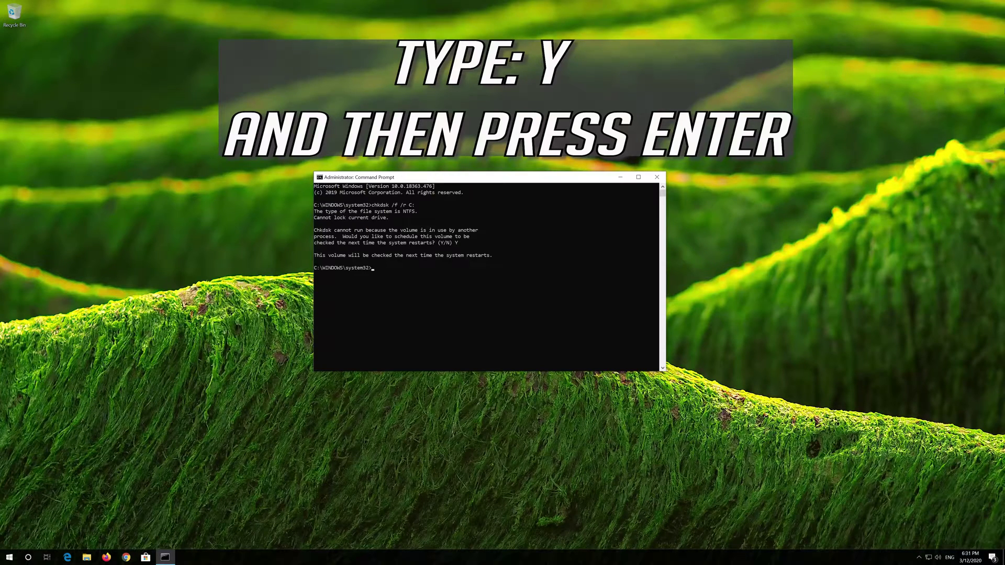
{"action": "type", "text": "EXIT"}
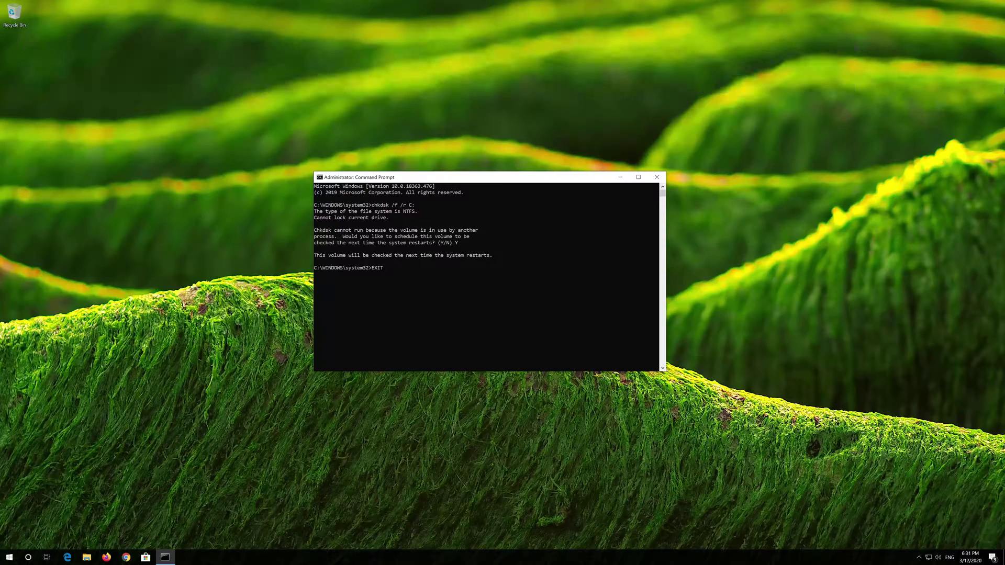
{"action": "key", "text": "Return"}
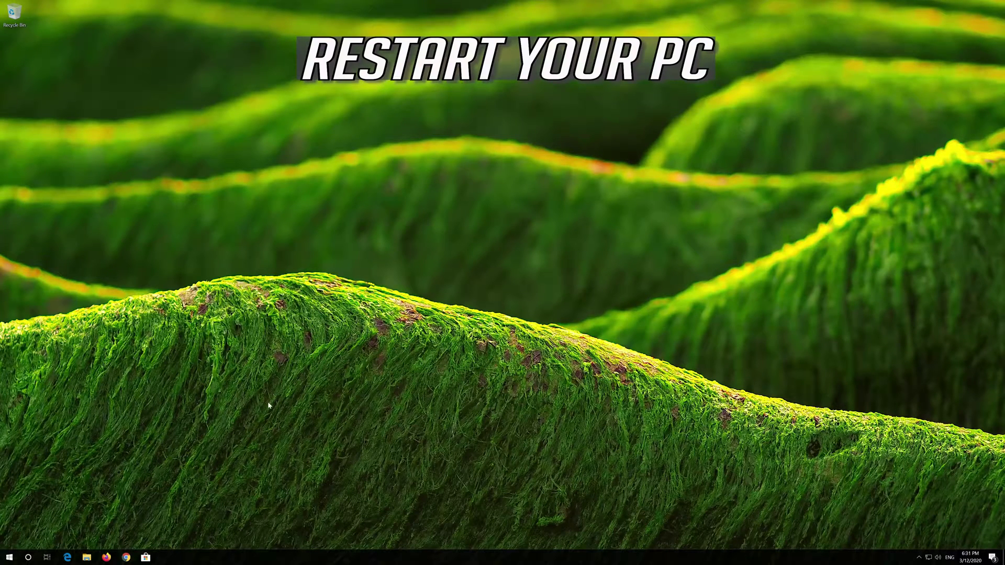
- Restart the PC from the Start menu's power options
{"action": "left_click", "coordinate": [3, 558]}
{"action": "left_click", "coordinate": [9, 540]}
{"action": "left_click", "coordinate": [24, 521]}
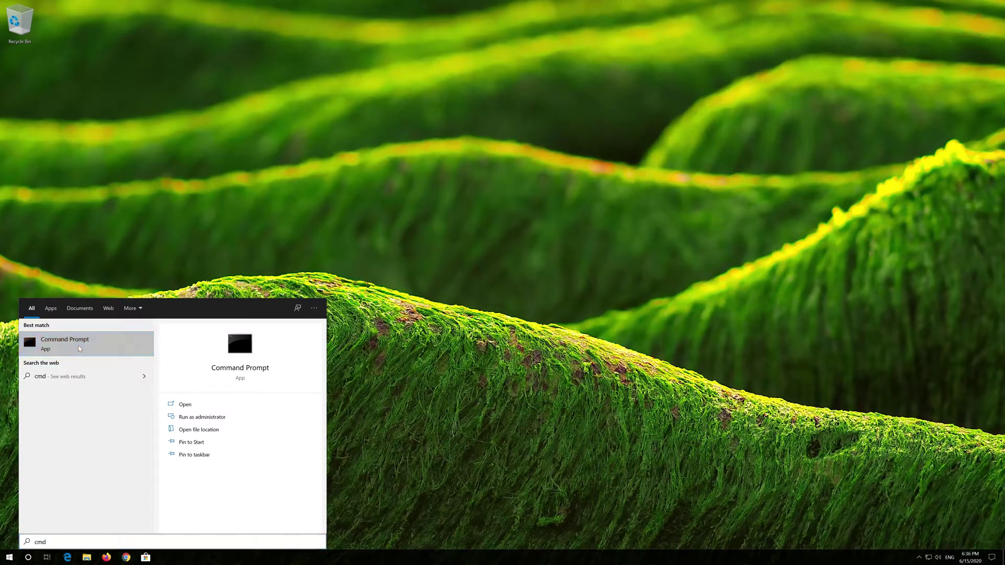
- Relaunch Command Prompt as administrator, approving the UAC prompt
{"action": "right_click", "coordinate": [79, 347]}
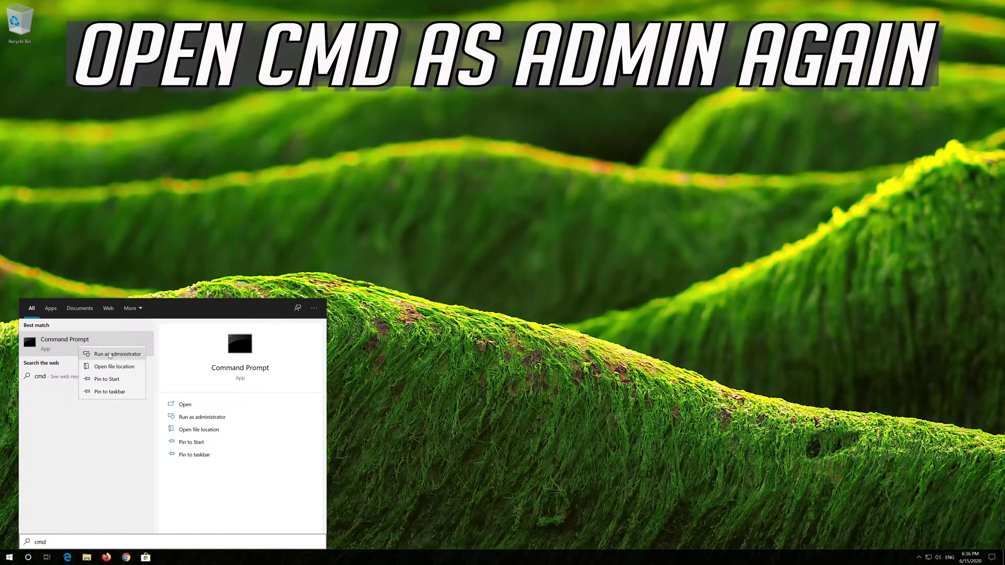
{"action": "left_click", "coordinate": [100, 356]}
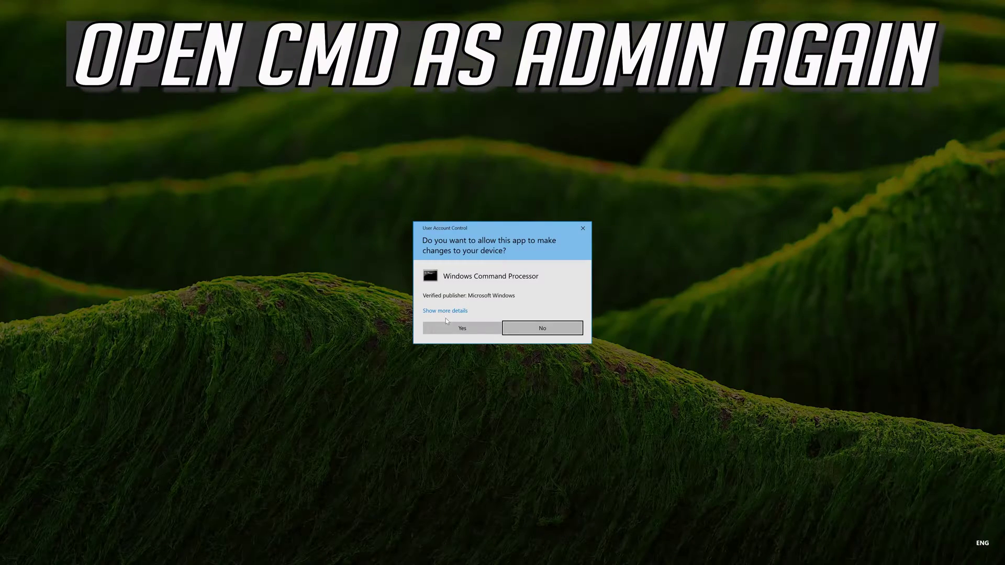
{"action": "left_click", "coordinate": [447, 329]}
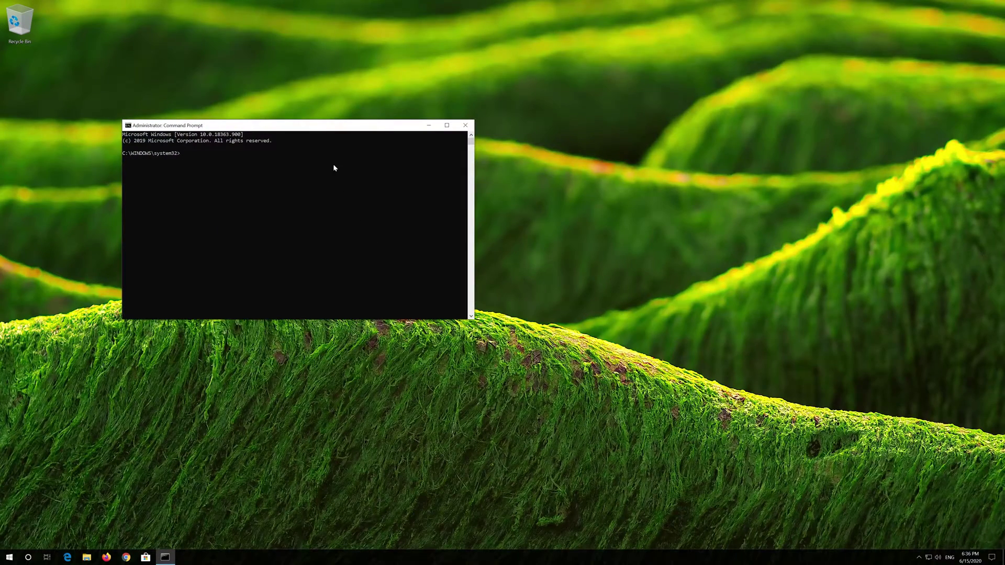
{"action": "left_click_drag", "start_coordinate": [331, 132], "coordinate": [441, 160]}
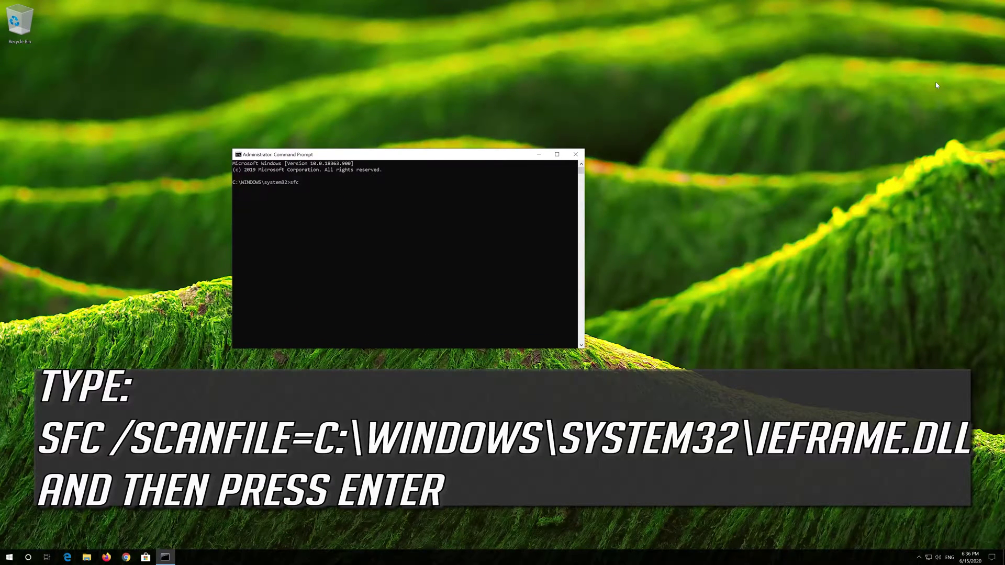
- Run sfc /scanfile and /verifyfile on c:\windows\system32\ieframe.dll, then exit
{"action": "type", "text": "anfile=c:\\windows\\system32\\ieframe.dll"}
{"action": "key", "text": "Return"}
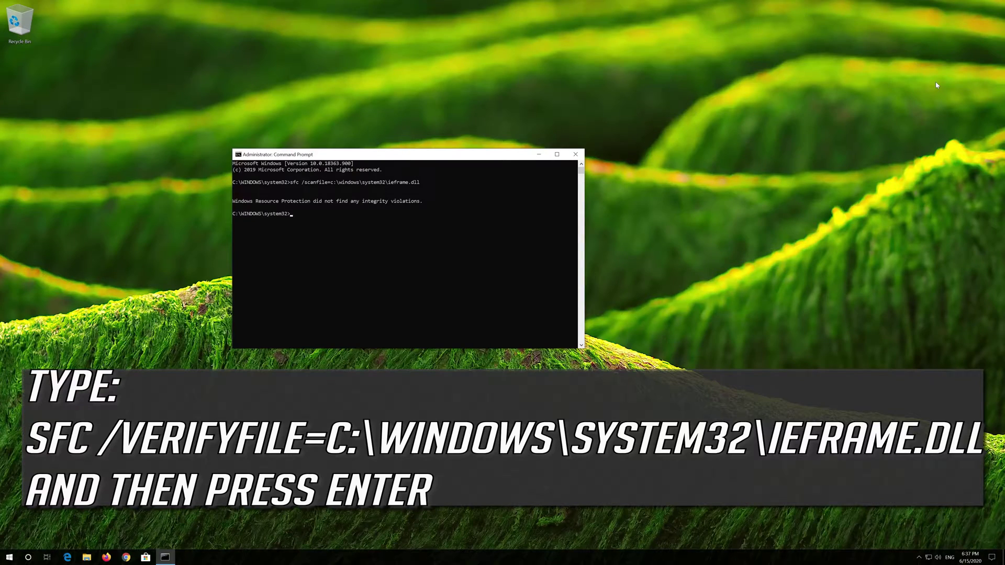
{"action": "type", "text": "sfc /verifyfile=c:\\windows\\system32\\ieframe.dll"}
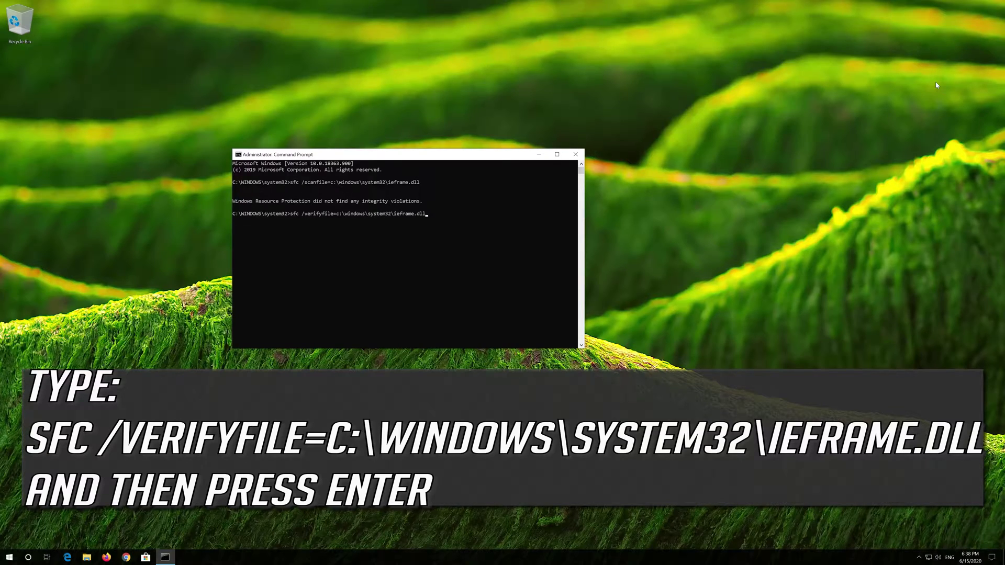
{"action": "key", "text": "Return"}
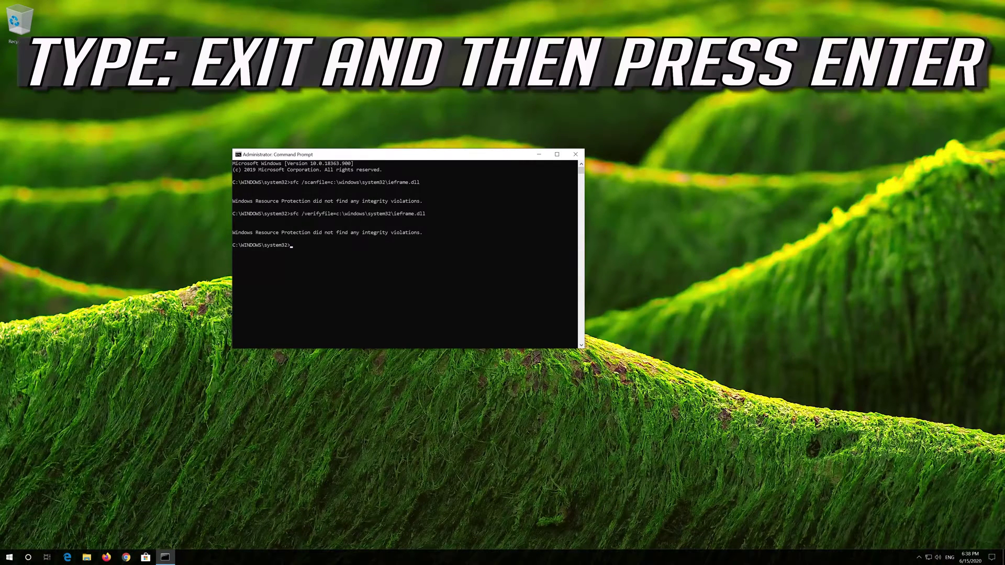
{"action": "type", "text": "exit"}
{"action": "key", "text": "Return"}
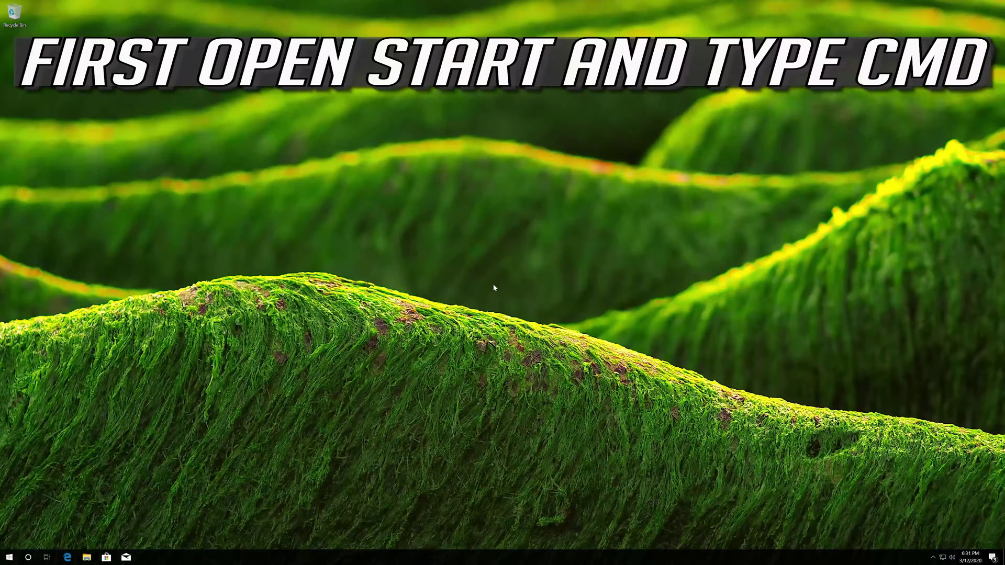
- Start a new Command Prompt as administrator from a 'cmd' Start search, approving UAC
{"action": "key", "text": "super"}
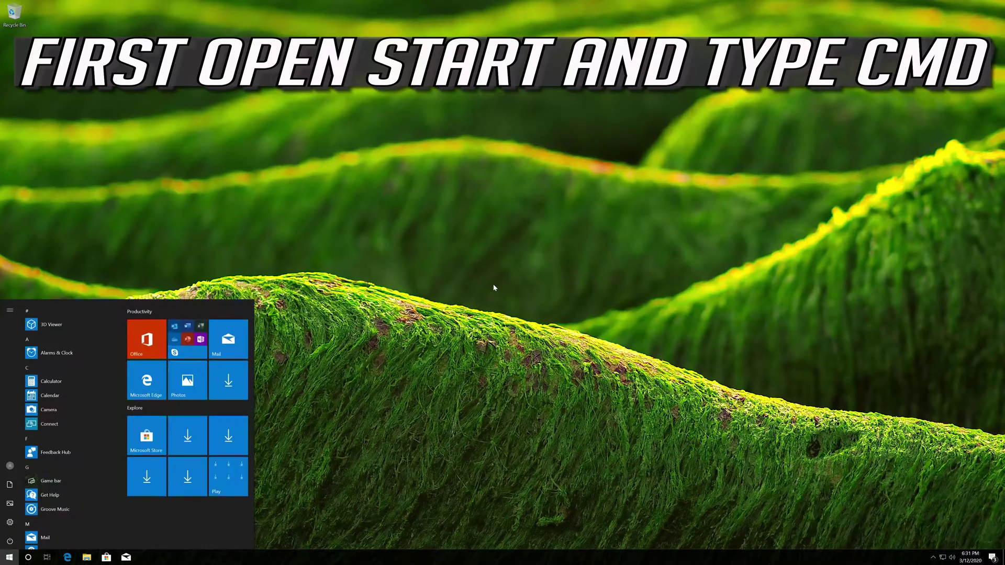
{"action": "key", "text": "super"}
{"action": "key", "text": "super"}
{"action": "type", "text": "cmd"}
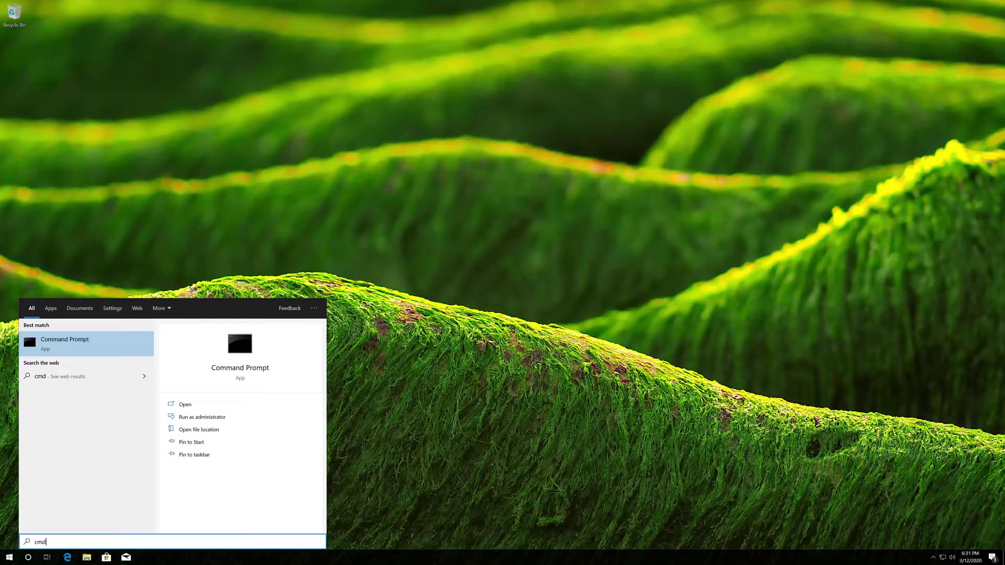
{"action": "right_click", "coordinate": [83, 348]}
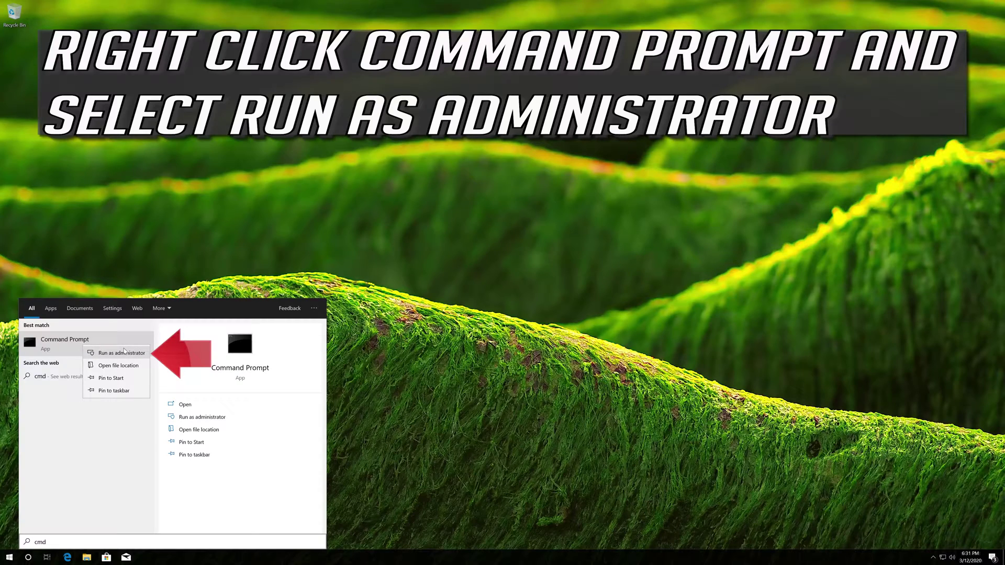
{"action": "left_click", "coordinate": [124, 352]}
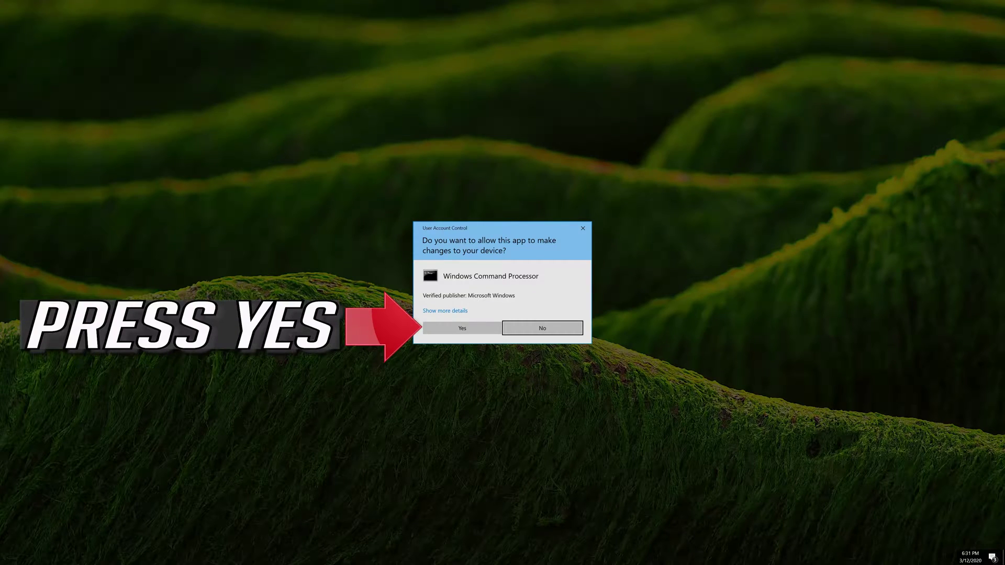
{"action": "left_click", "coordinate": [480, 330]}
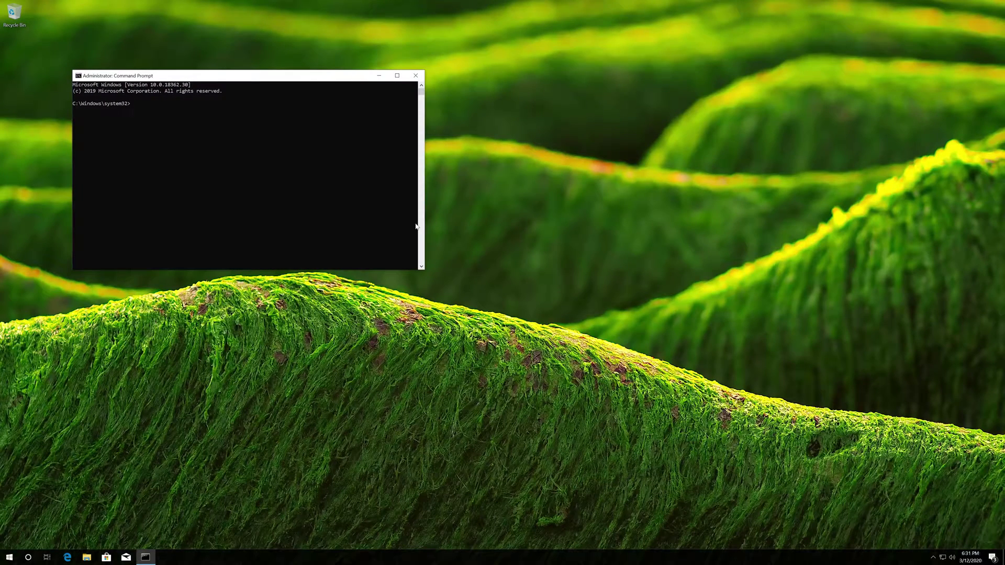
- Run sfc /scannow in the Administrator Command Prompt
{"action": "left_click_drag", "start_coordinate": [336, 80], "coordinate": [576, 171]}
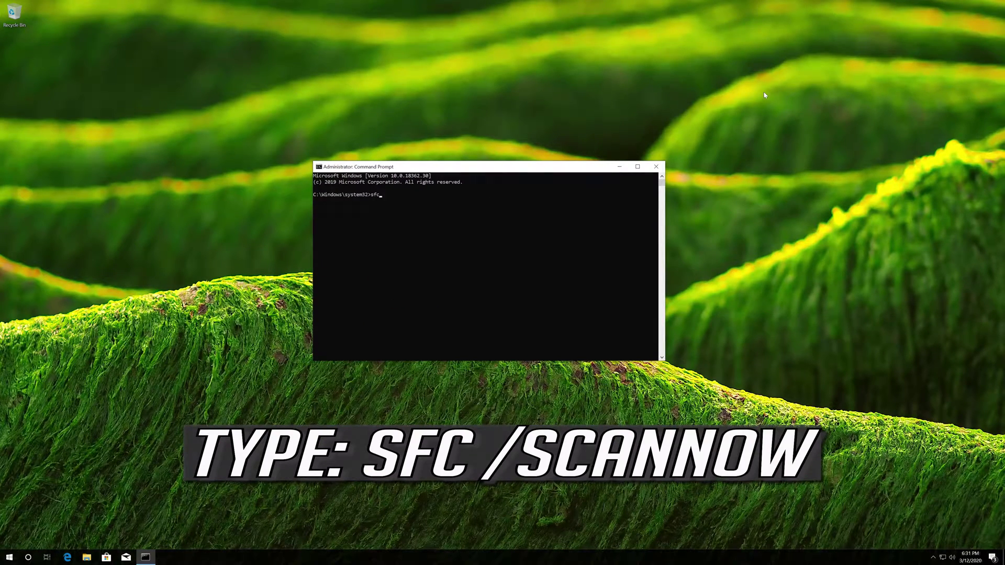
{"action": "type", "text": "sfc /scannow"}
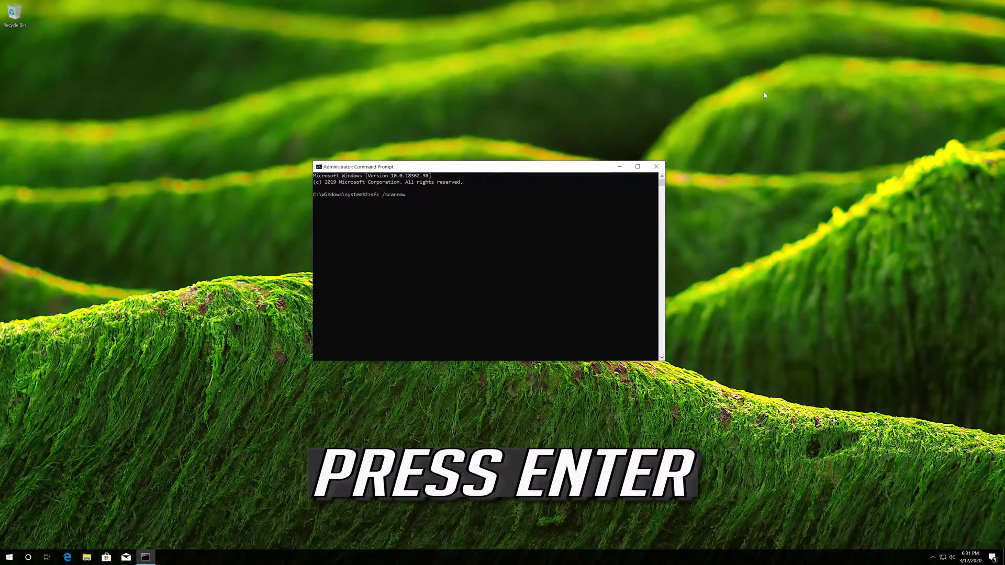
{"action": "key", "text": "Return"}
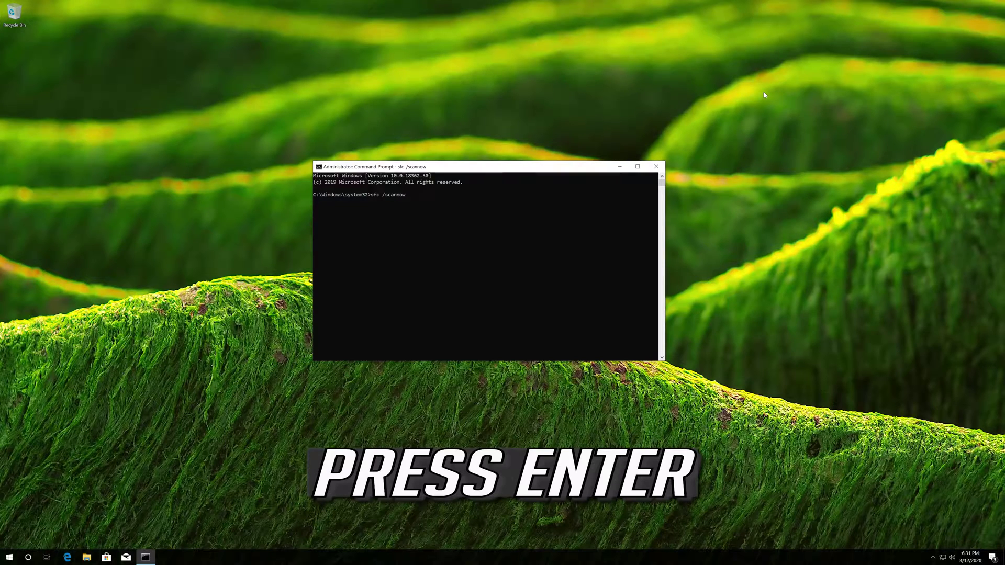